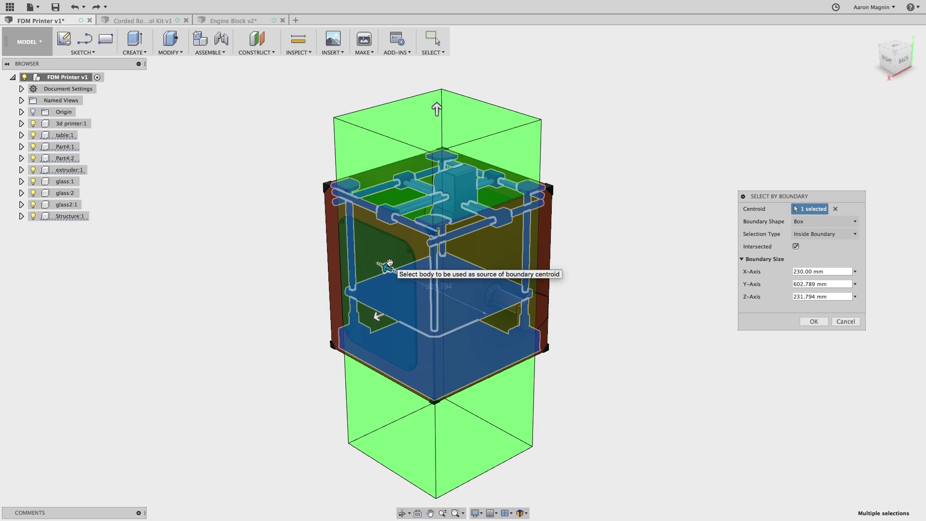
Step: Orbit the printer to a front-right view and start Select By Boundary via the 'sele' search
{"action": "left_click_drag", "start_coordinate": [780, 232], "coordinate": [809, 232]}
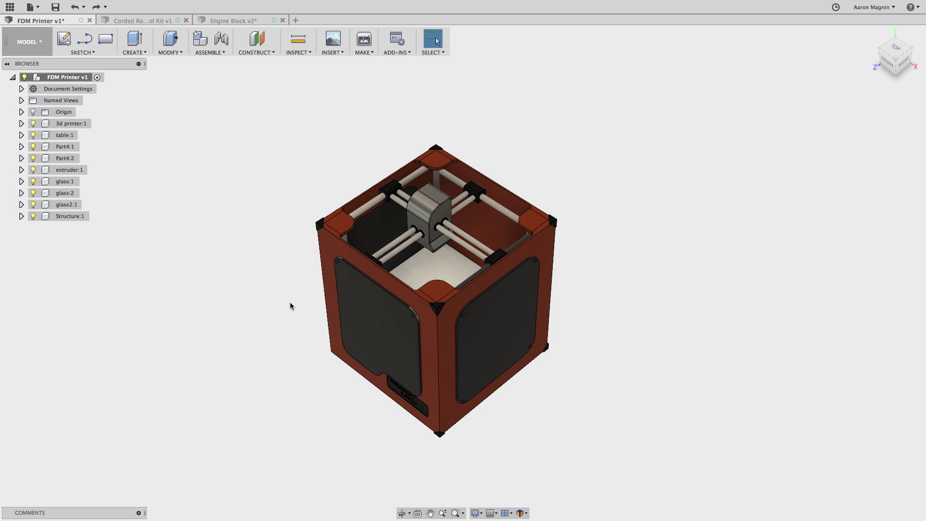
{"action": "middle_click_drag", "start_coordinate": [292, 297], "coordinate": [213, 299], "text": "shift"}
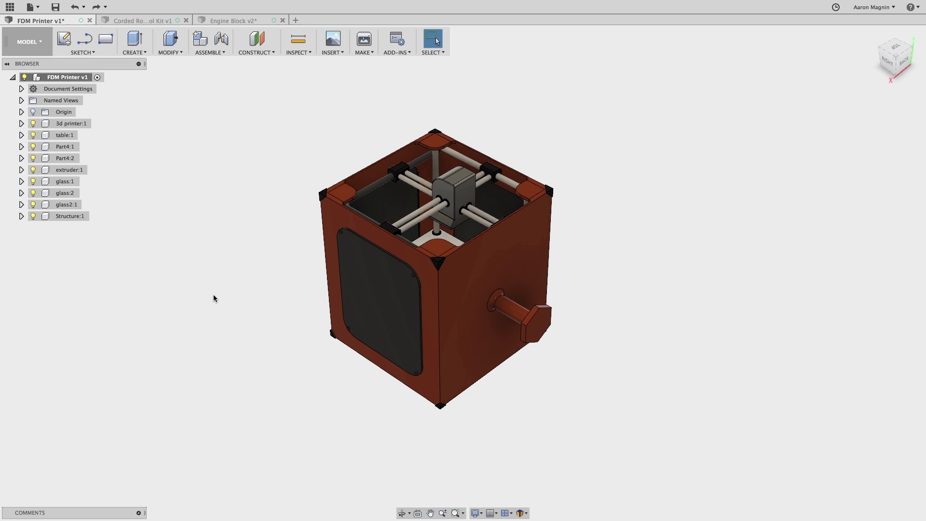
{"action": "key", "text": "s"}
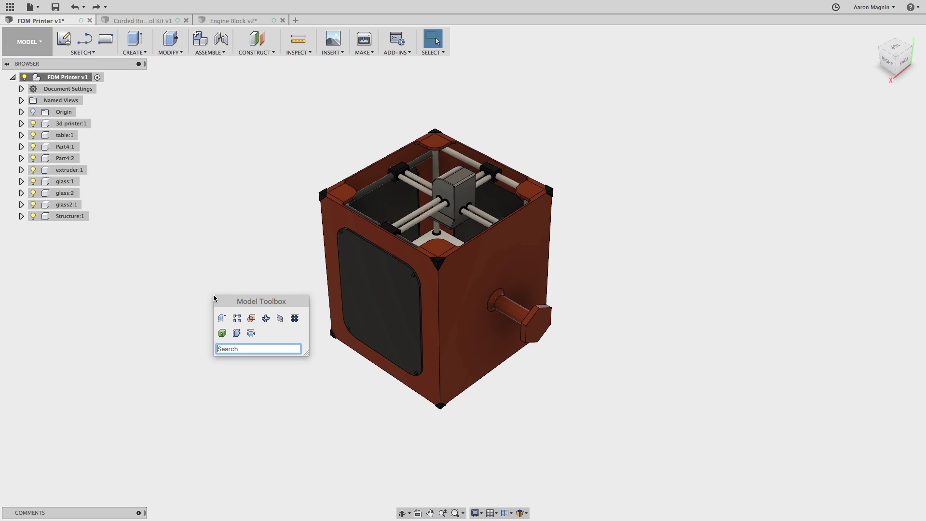
{"action": "type", "text": "sele"}
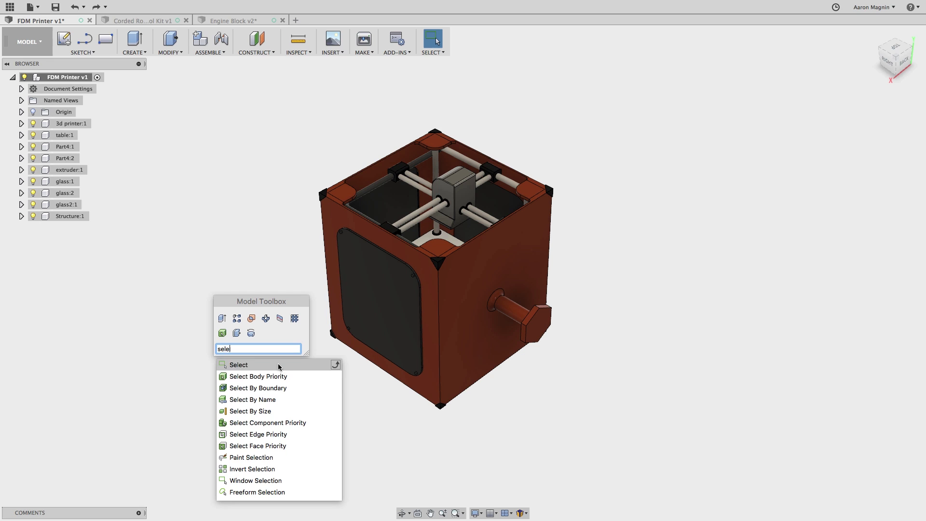
{"action": "left_click", "coordinate": [283, 389]}
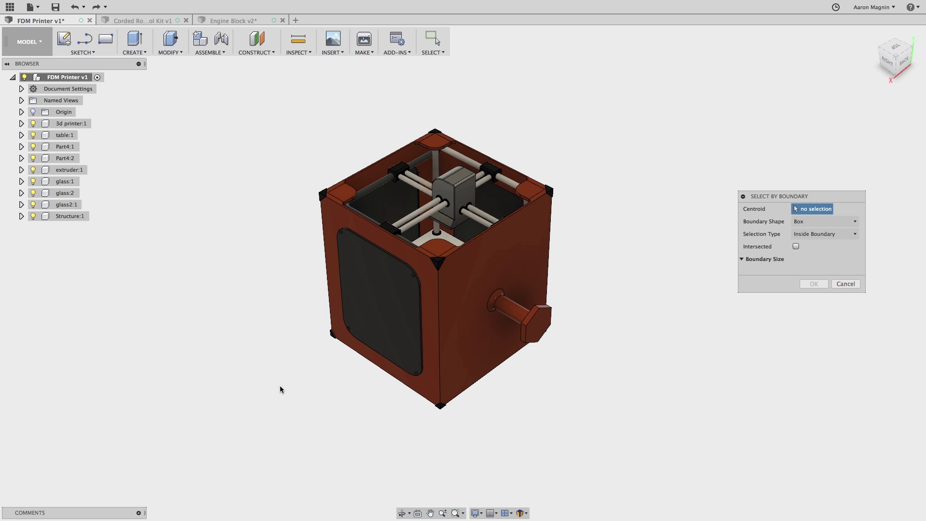
Step: Centre a box boundary on the print bed, 602.789 mm tall, including intersected bodies
{"action": "left_click", "coordinate": [813, 222]}
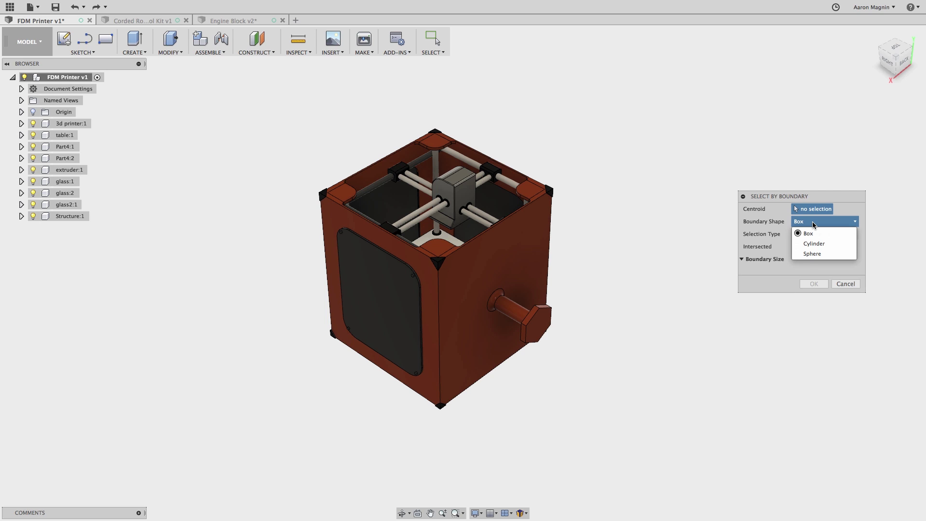
{"action": "left_click", "coordinate": [814, 223]}
{"action": "left_click", "coordinate": [815, 235]}
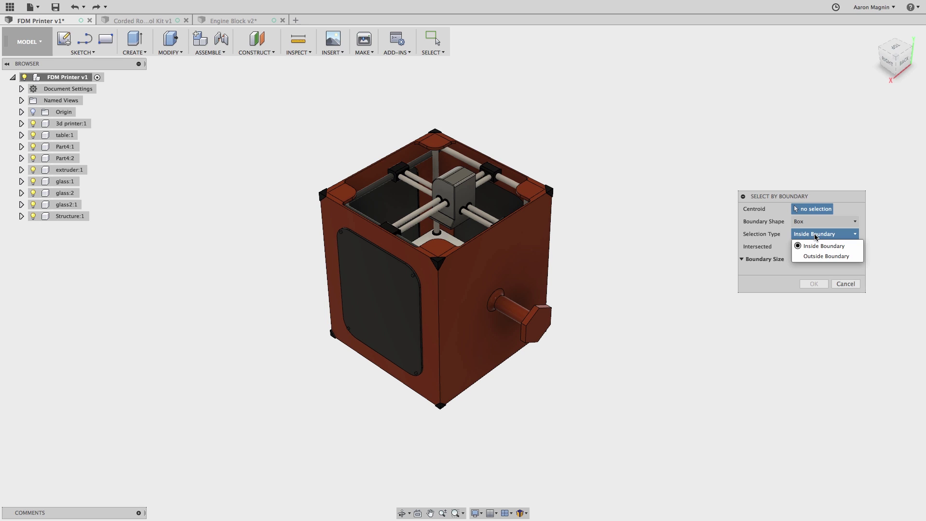
{"action": "left_click", "coordinate": [815, 235]}
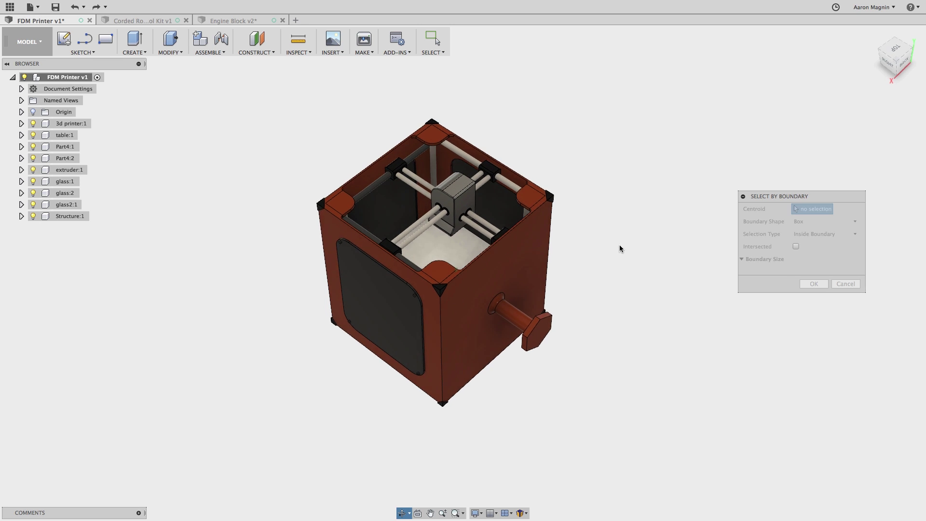
{"action": "left_click", "coordinate": [456, 255]}
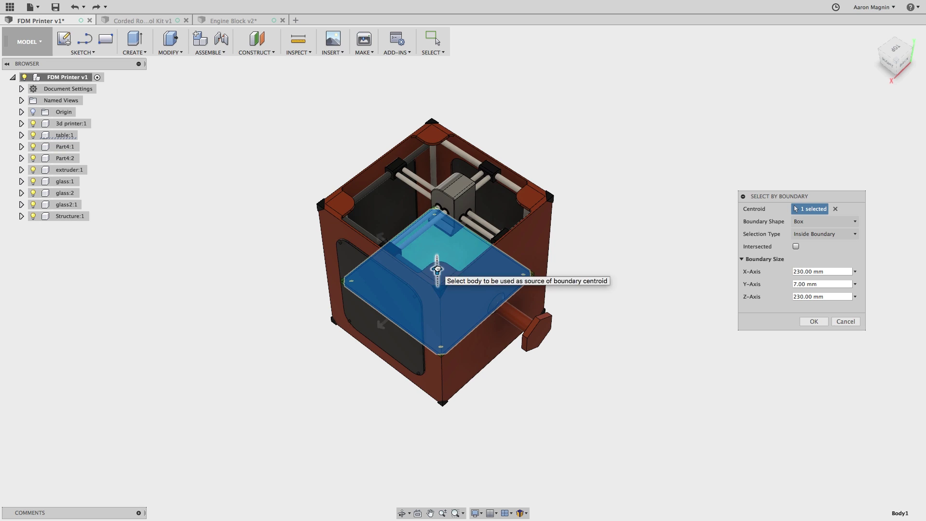
{"action": "left_click_drag", "start_coordinate": [437, 268], "coordinate": [450, 140]}
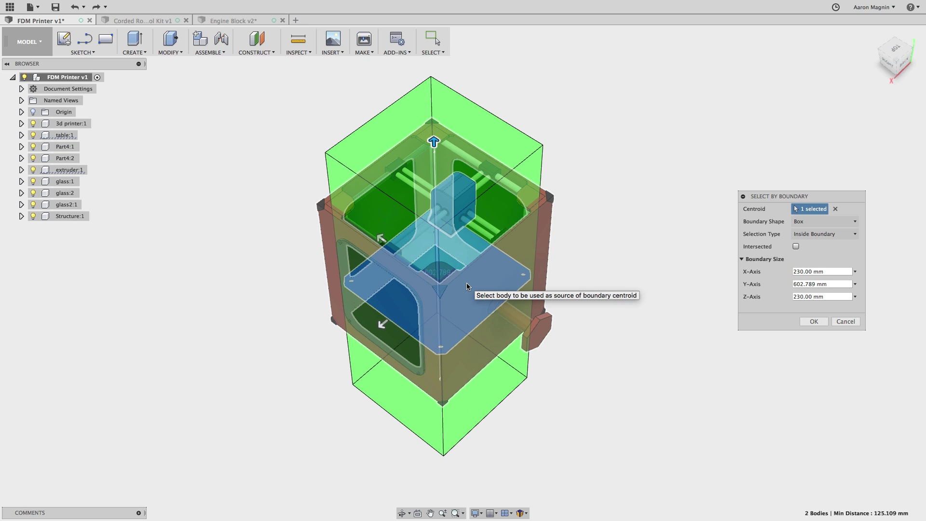
{"action": "left_click", "coordinate": [796, 246]}
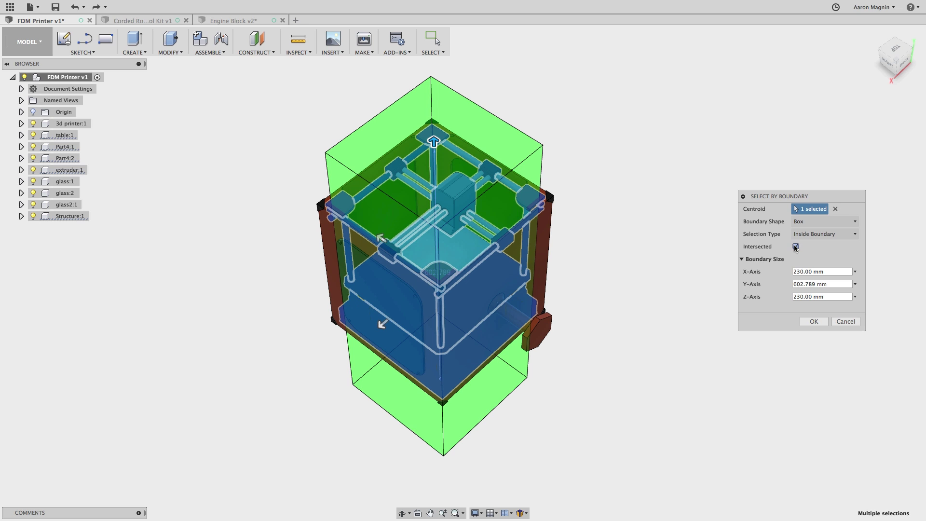
{"action": "middle_click_drag", "start_coordinate": [648, 255], "coordinate": [644, 234], "text": "shift"}
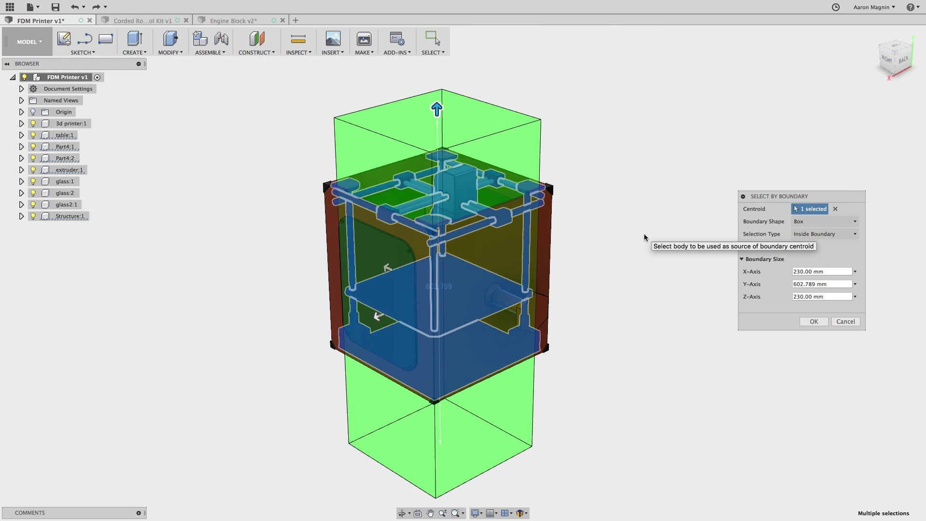
{"action": "left_click_drag", "start_coordinate": [386, 265], "coordinate": [389, 263]}
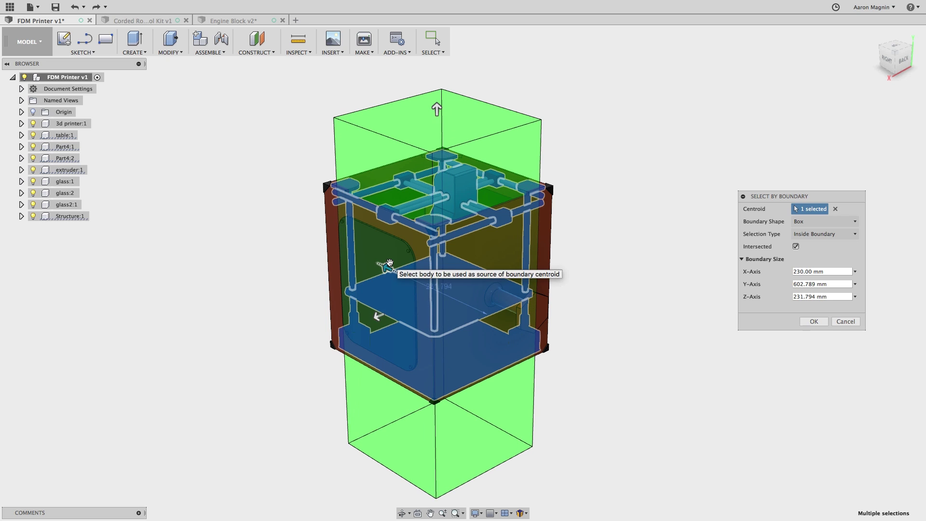
Step: Accept the boundary selection and delete the printer internals, leaving the red enclosure
{"action": "left_click", "coordinate": [814, 322]}
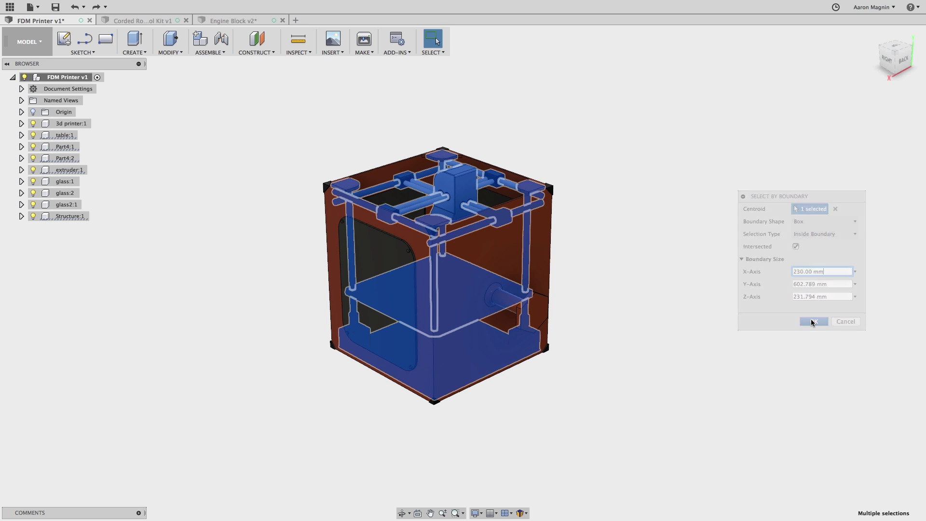
{"action": "left_click", "coordinate": [811, 319]}
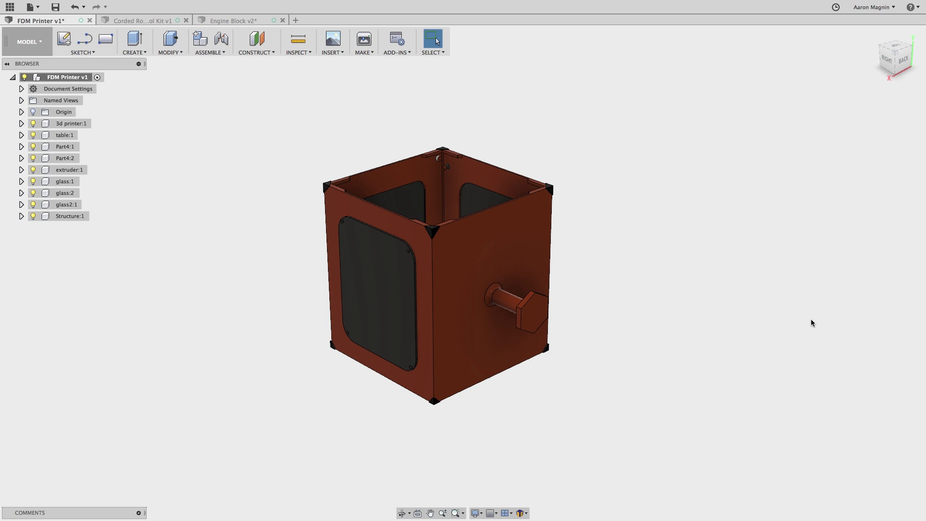
{"action": "middle_click_drag", "start_coordinate": [715, 327], "coordinate": [611, 323], "text": "shift"}
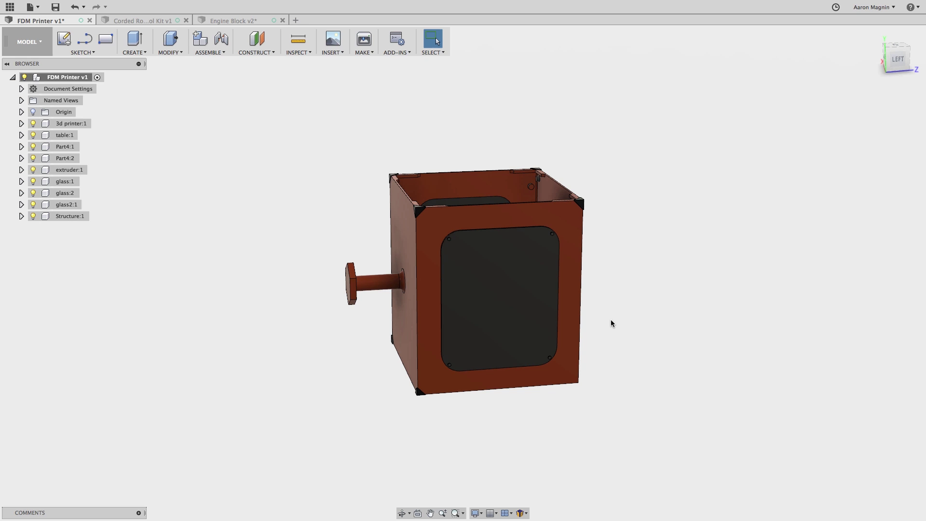
Step: Switch to the Corded Rotary Tool Kit and turn off its design history, confirming timeline removal
{"action": "left_click", "coordinate": [135, 22]}
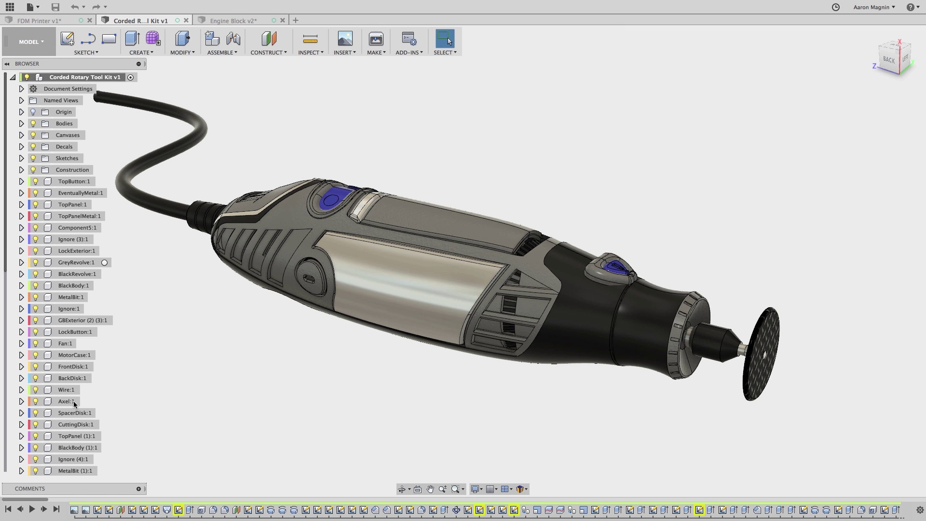
{"action": "left_click_drag", "start_coordinate": [42, 501], "coordinate": [915, 464]}
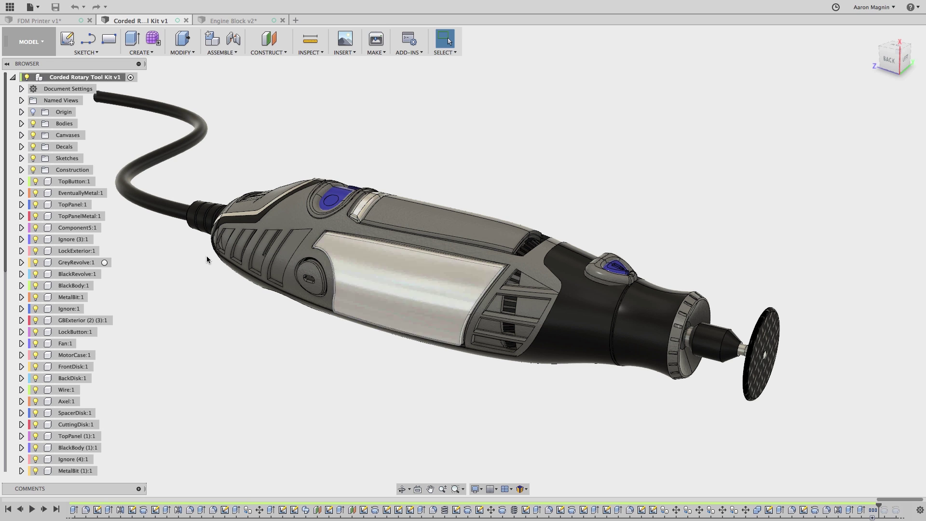
{"action": "right_click", "coordinate": [110, 79]}
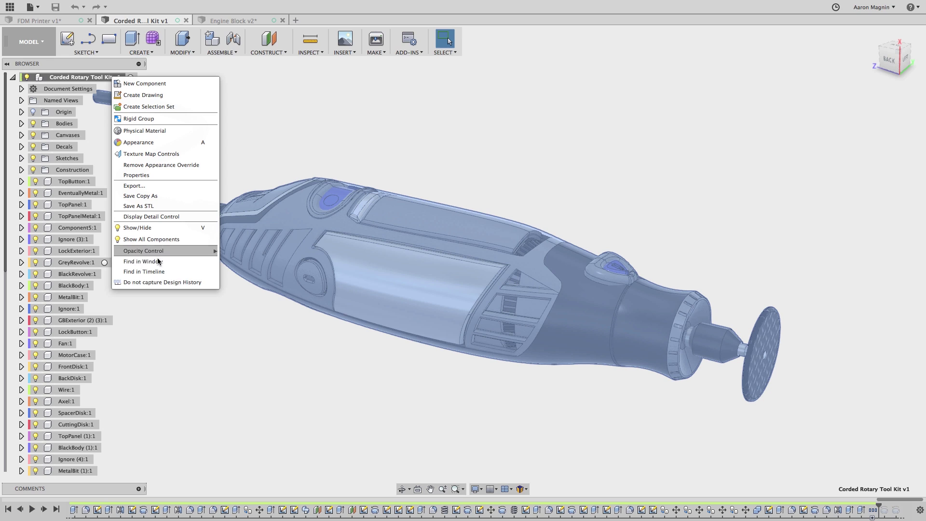
{"action": "left_click", "coordinate": [163, 282]}
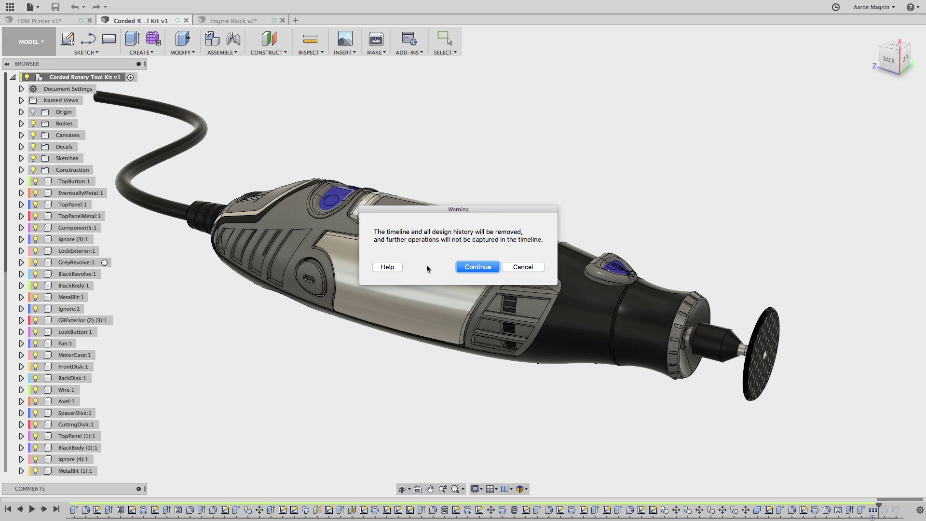
{"action": "left_click", "coordinate": [471, 268]}
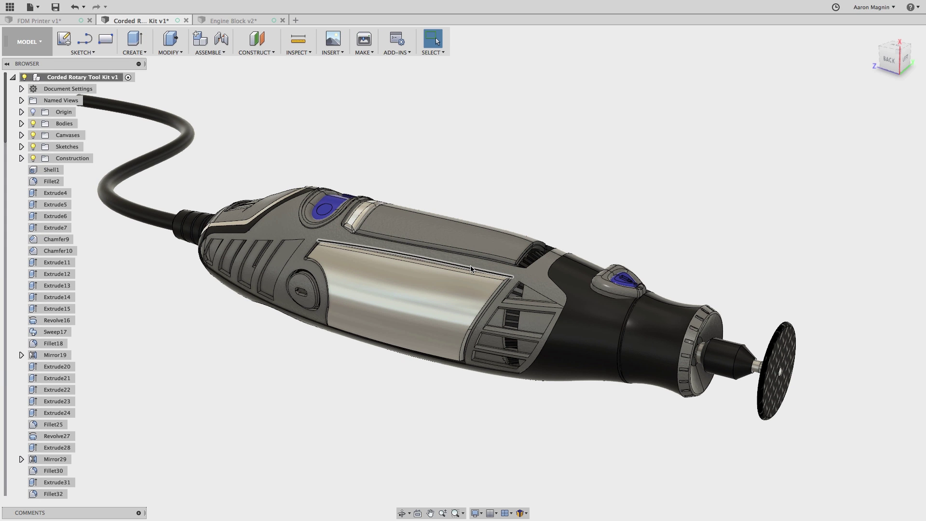
Step: Select the features from Shell1 through Extrude47 in the browser and dissolve them
{"action": "left_click", "coordinate": [62, 171]}
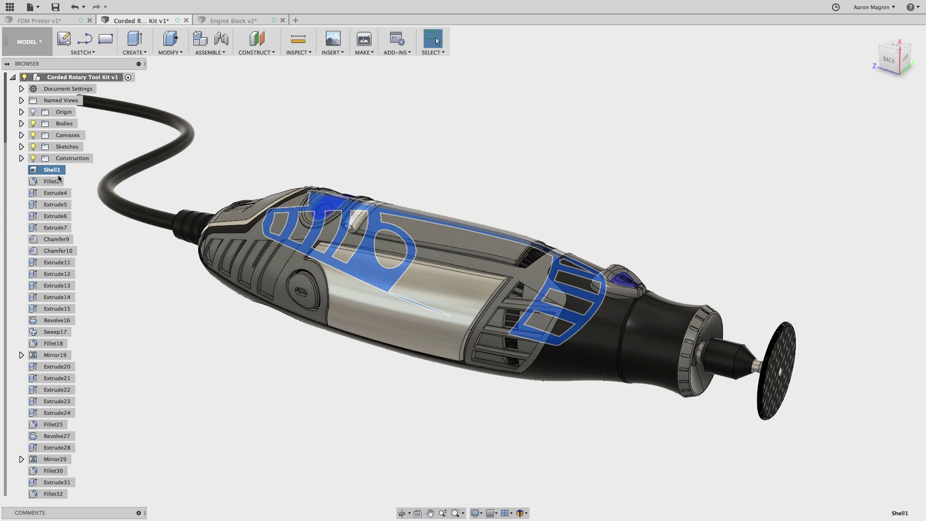
{"action": "left_click", "coordinate": [48, 494], "text": "shift"}
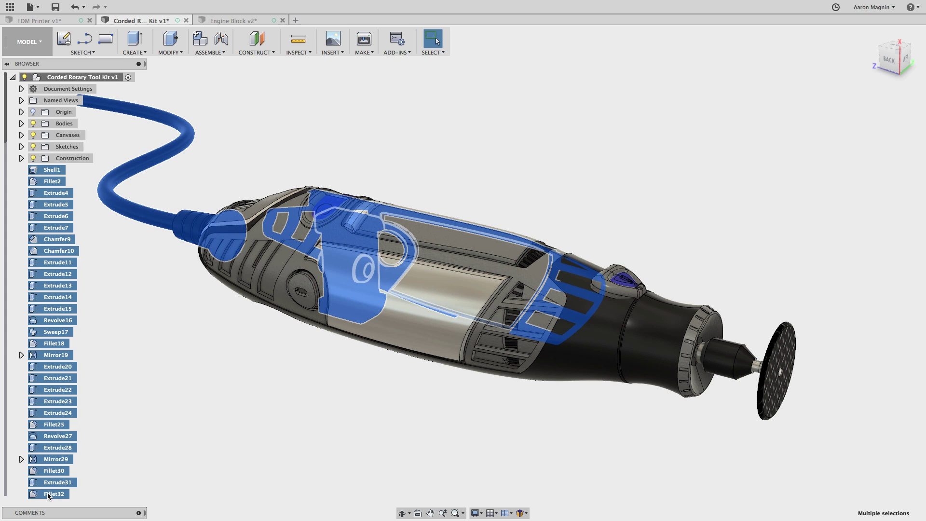
{"action": "scroll", "coordinate": [49, 483], "scroll_direction": "down", "scroll_amount": 10}
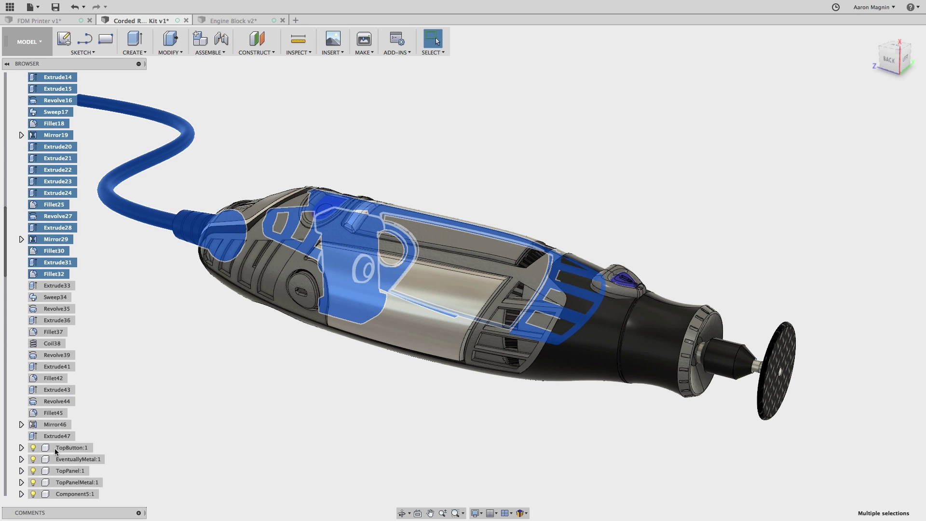
{"action": "left_click", "coordinate": [56, 436], "text": "shift"}
{"action": "right_click", "coordinate": [56, 436]}
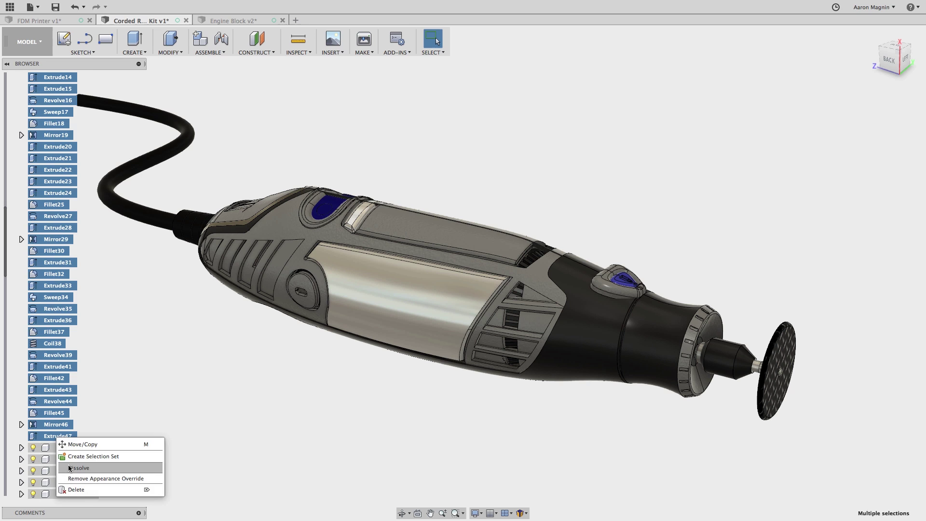
{"action": "left_click", "coordinate": [69, 468]}
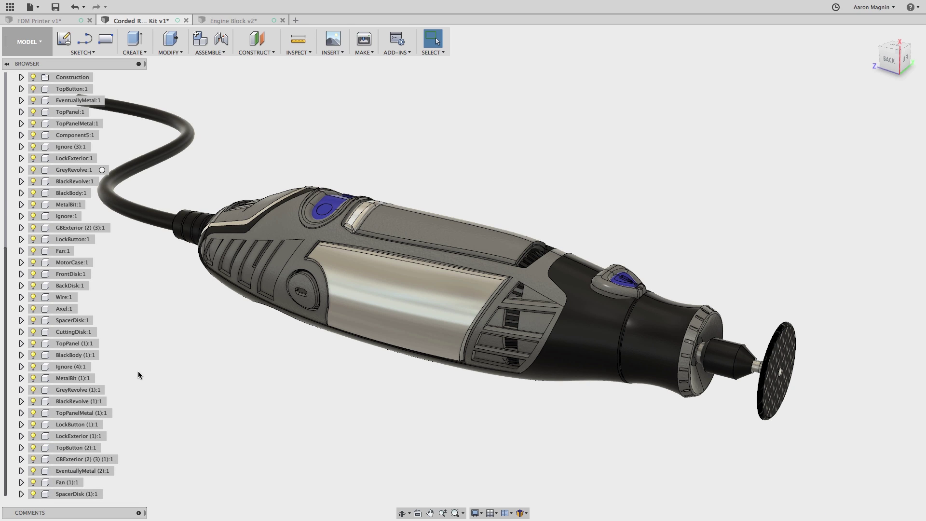
Step: Create a new empty component named 'Catch All'
{"action": "left_click", "coordinate": [204, 41]}
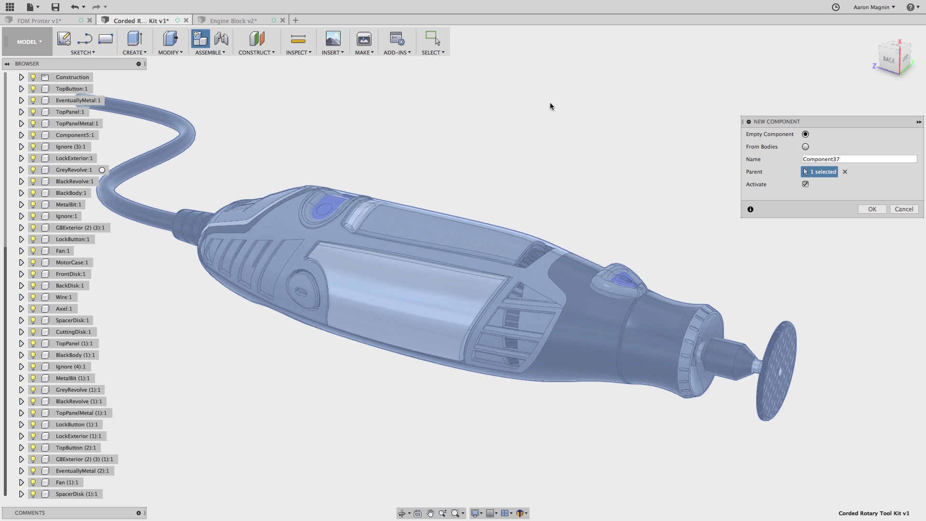
{"action": "left_click", "coordinate": [822, 160]}
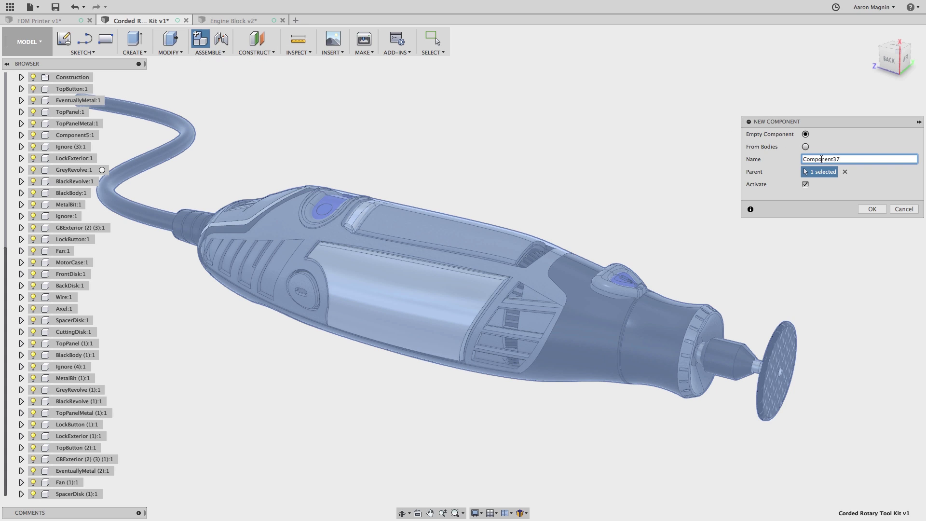
{"action": "double_click", "coordinate": [821, 159]}
{"action": "type", "text": "Catch All"}
{"action": "key", "text": "Return"}
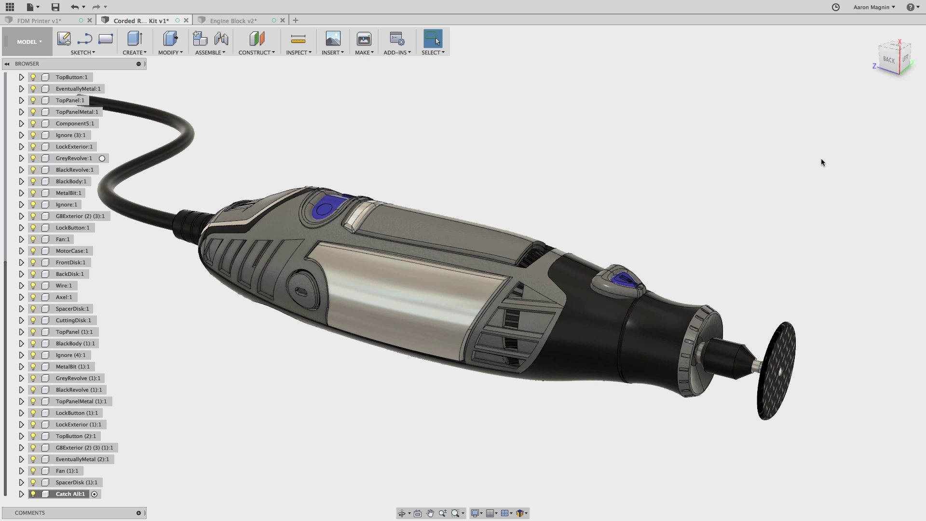
Step: Move all of the rotary tool's components into Catch All:1
{"action": "left_click", "coordinate": [71, 483]}
{"action": "scroll", "coordinate": [77, 458], "scroll_direction": "up", "scroll_amount": 5}
{"action": "left_click", "coordinate": [62, 200], "text": "shift"}
{"action": "scroll", "coordinate": [72, 434], "scroll_direction": "down", "scroll_amount": 5}
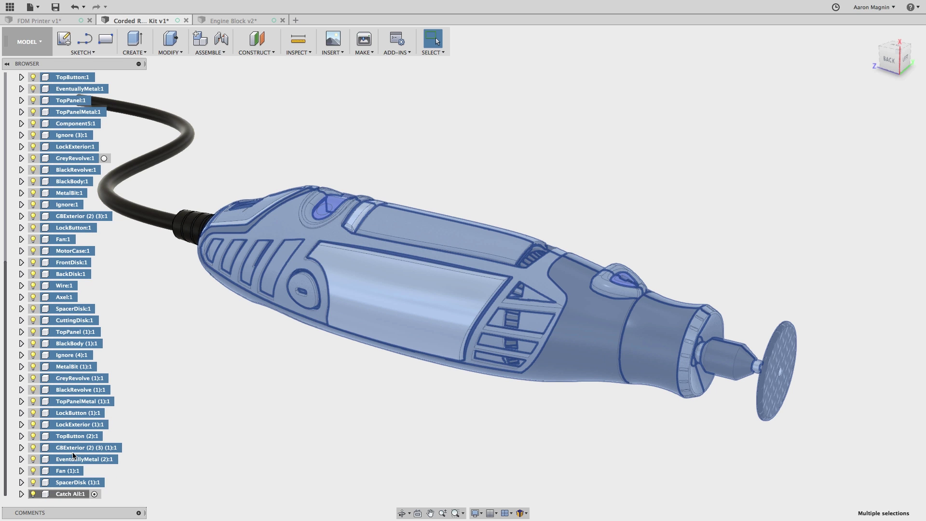
{"action": "left_click_drag", "start_coordinate": [69, 493], "coordinate": [69, 495]}
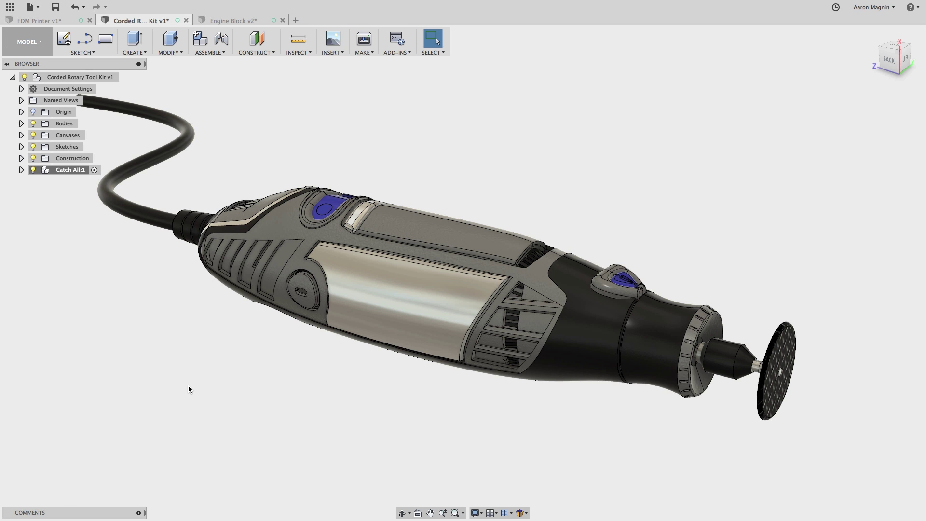
Step: Select bodies by size up to 6.496 in and delete them, keeping the outer housing
{"action": "left_click", "coordinate": [442, 52]}
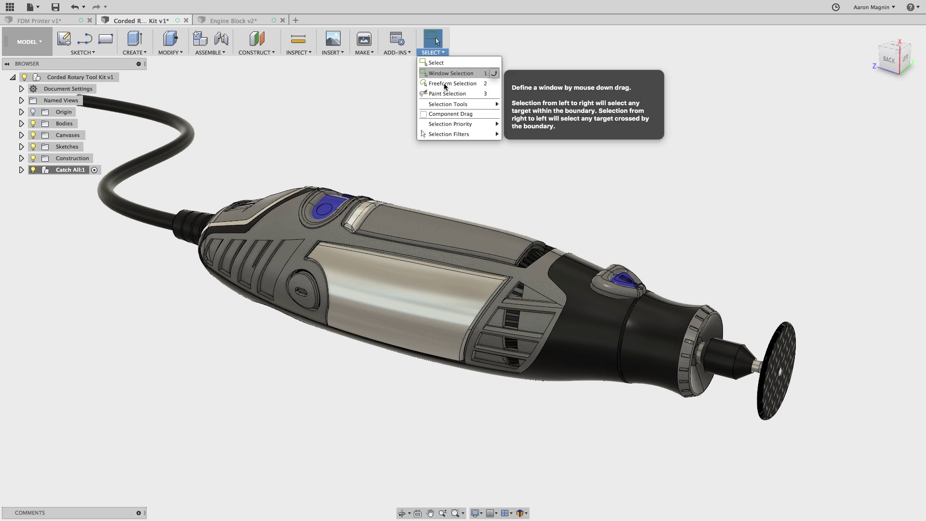
{"action": "mouse_move", "coordinate": [459, 104]}
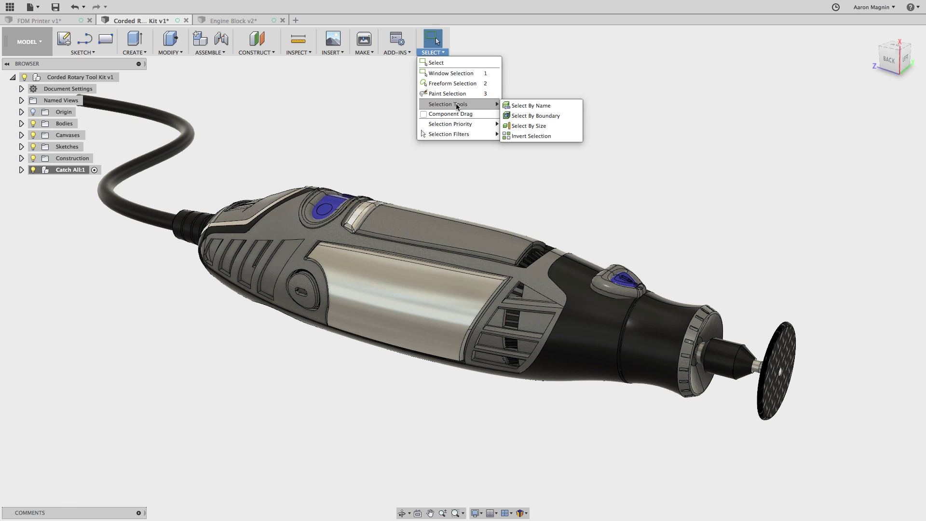
{"action": "left_click", "coordinate": [522, 126]}
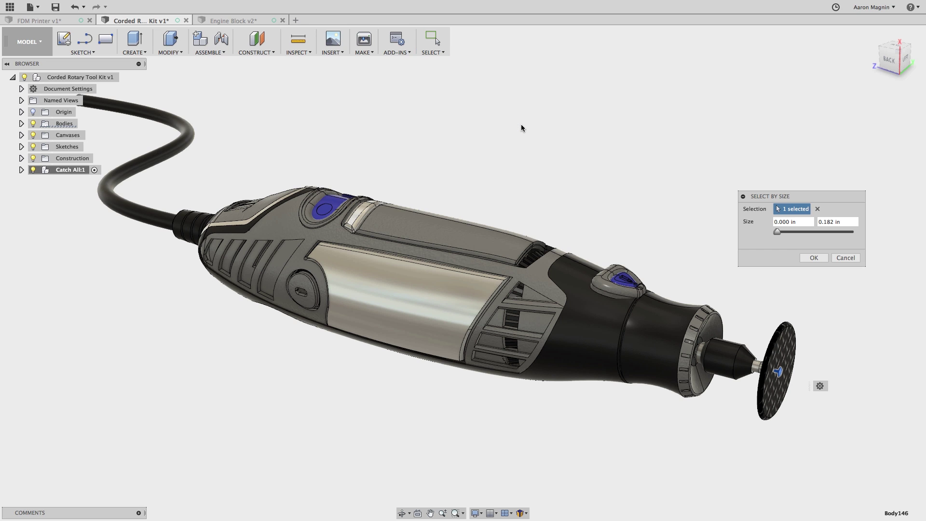
{"action": "left_click_drag", "start_coordinate": [777, 233], "coordinate": [828, 233]}
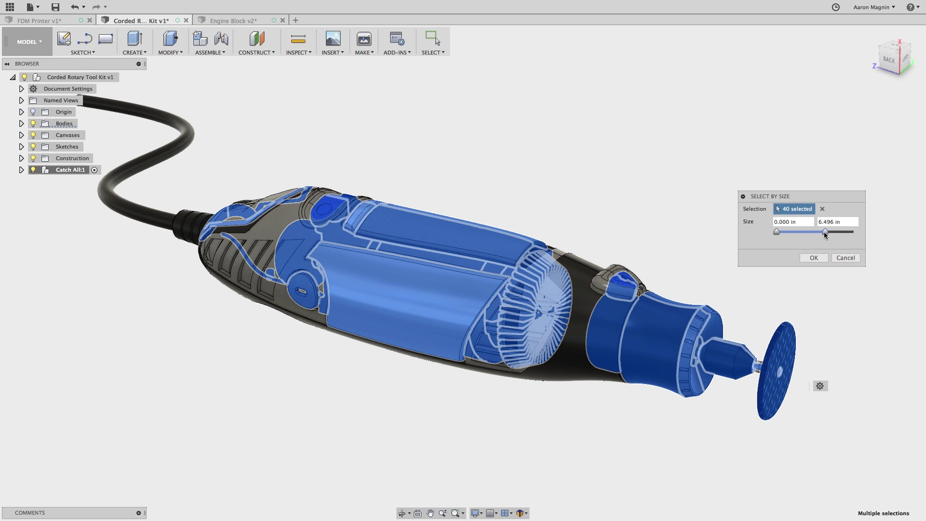
{"action": "left_click", "coordinate": [813, 258]}
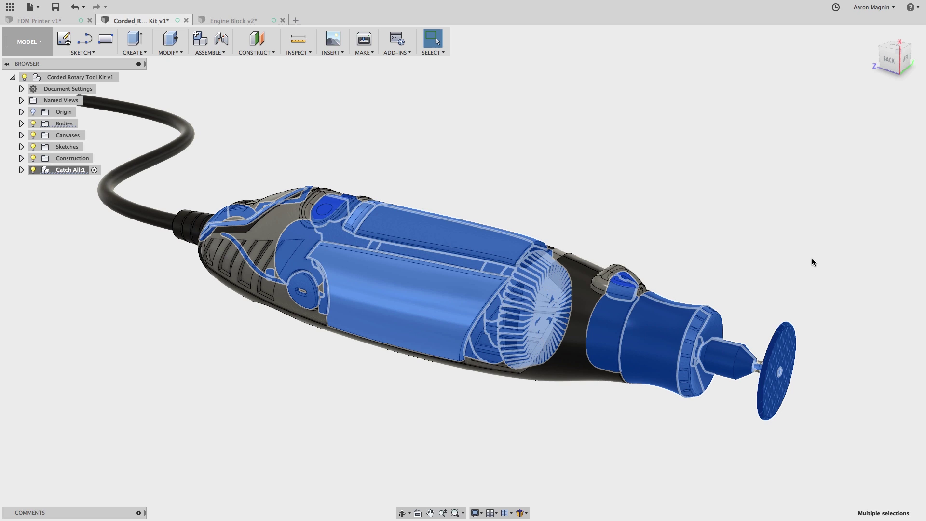
{"action": "key", "text": "Delete"}
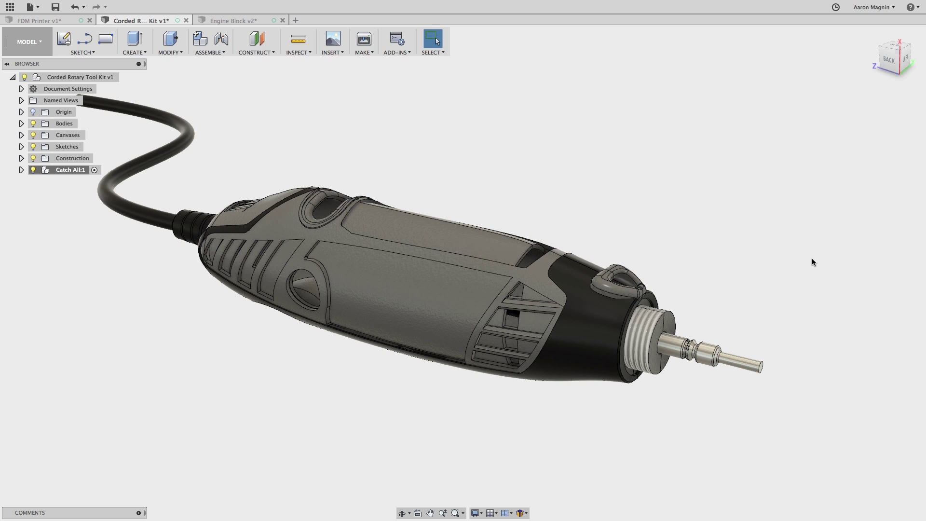
Step: Export the Corded Rotary Tool Kit v1 design as a STEP file
{"action": "right_click", "coordinate": [100, 79]}
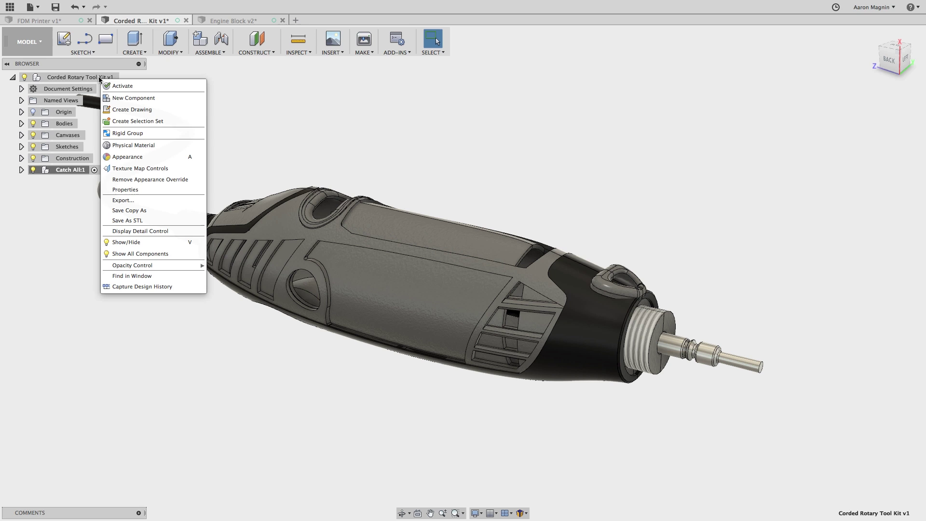
{"action": "left_click", "coordinate": [124, 200]}
{"action": "left_click", "coordinate": [414, 131]}
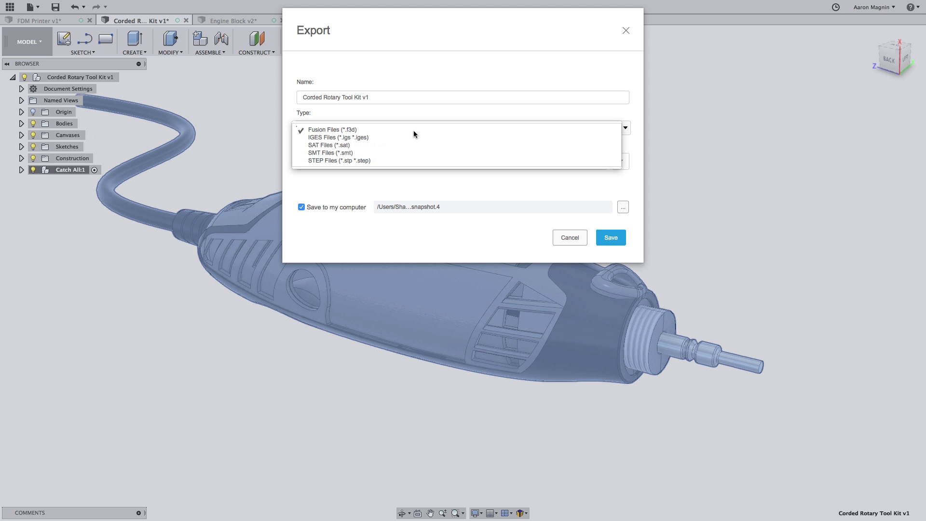
{"action": "left_click", "coordinate": [407, 161]}
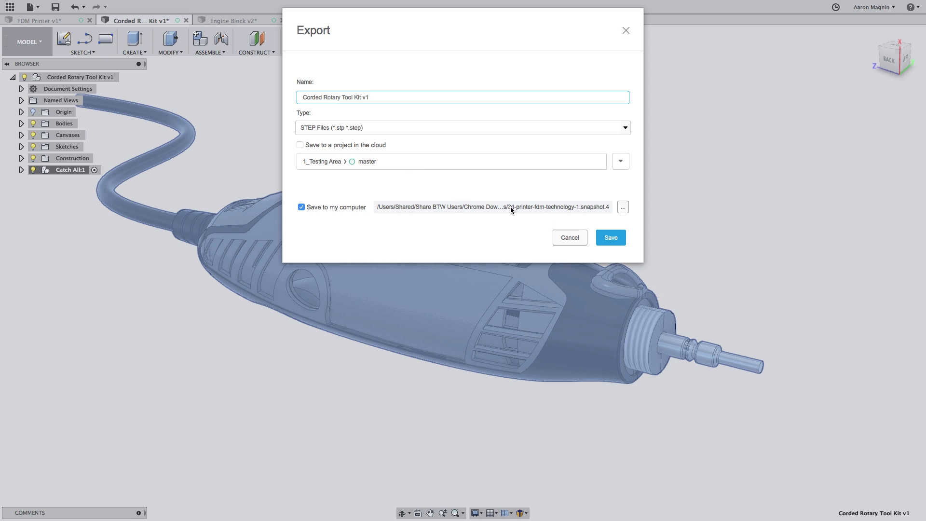
{"action": "left_click", "coordinate": [610, 237]}
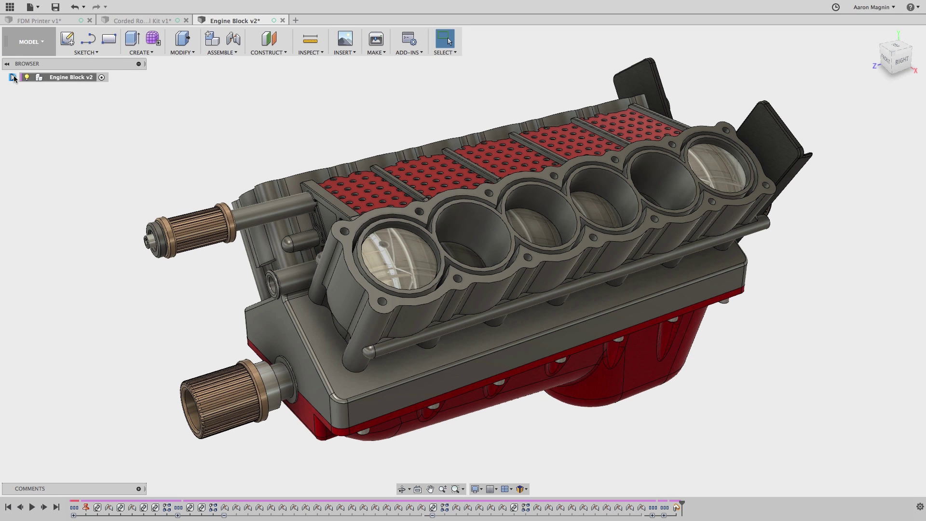
Step: Expand Engine Block v2's component list and set the visual style to Shaded
{"action": "left_click", "coordinate": [13, 77]}
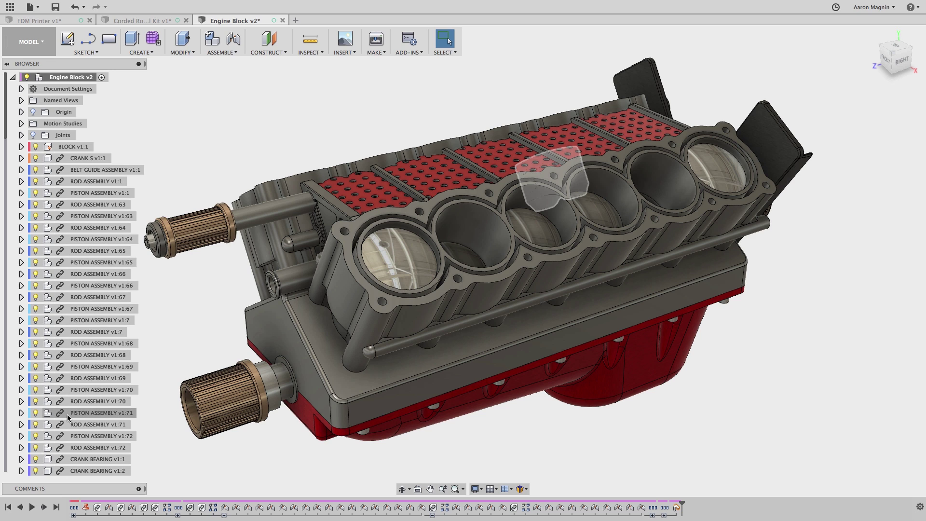
{"action": "left_click", "coordinate": [475, 489]}
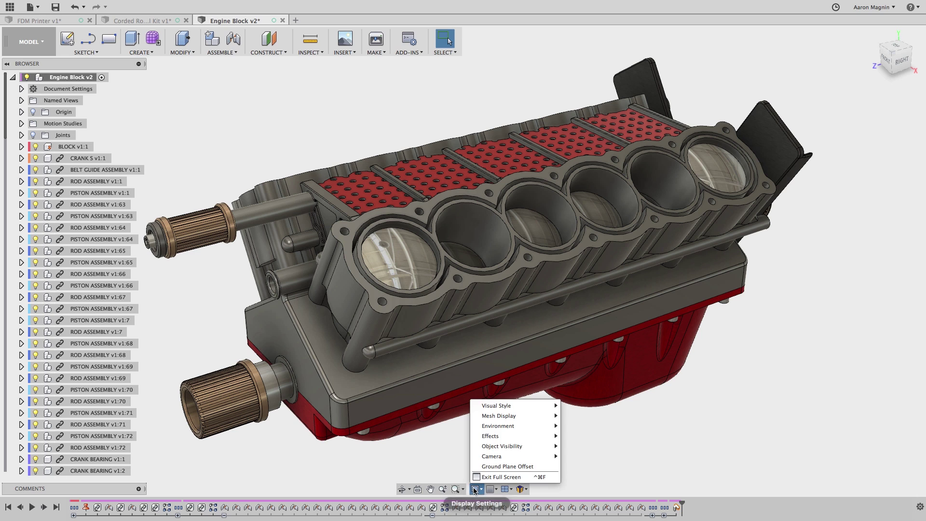
{"action": "mouse_move", "coordinate": [527, 409]}
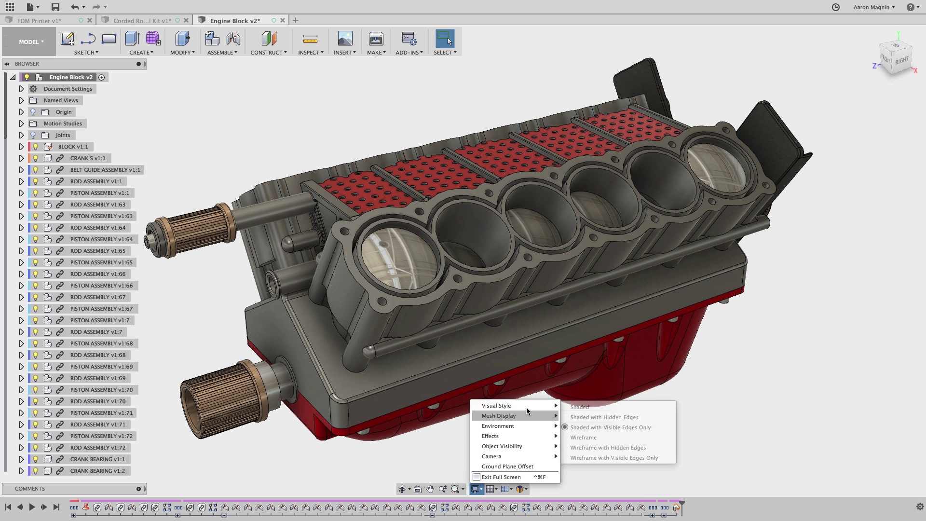
{"action": "left_click", "coordinate": [572, 407]}
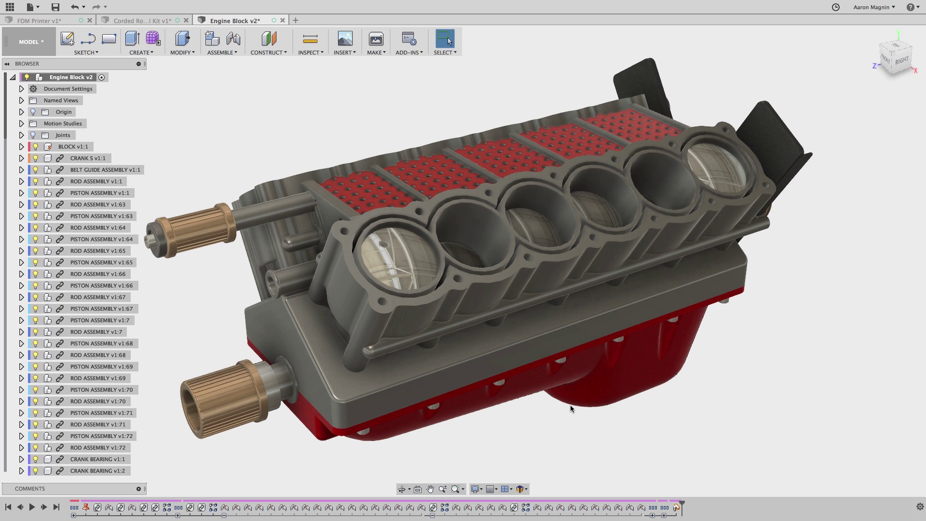
Step: Switch to the Simulation workspace and create a Static Stress study
{"action": "left_click", "coordinate": [43, 46]}
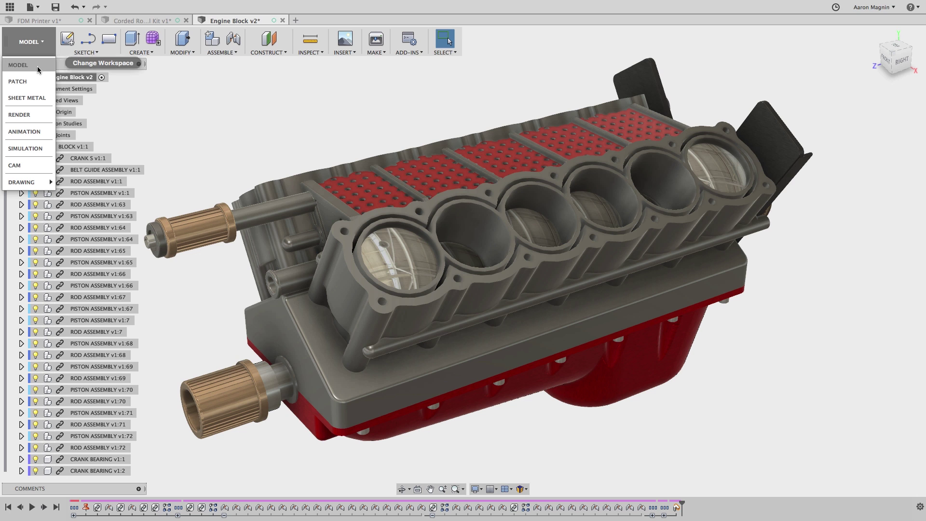
{"action": "left_click", "coordinate": [31, 148]}
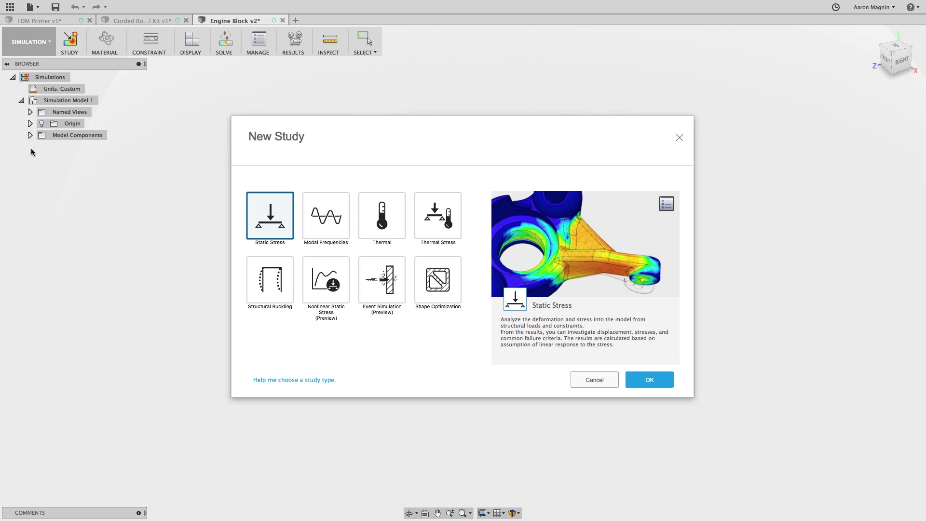
{"action": "left_click", "coordinate": [645, 381]}
Step: Enter the Simplify environment and bring up the selection priority options
{"action": "right_click", "coordinate": [737, 374]}
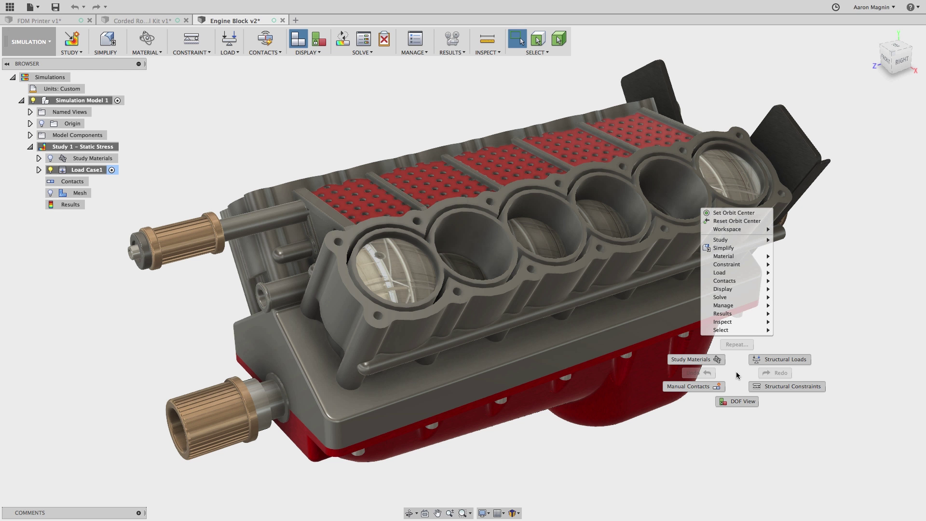
{"action": "left_click", "coordinate": [729, 248]}
{"action": "left_click", "coordinate": [346, 52]}
{"action": "mouse_move", "coordinate": [350, 126]}
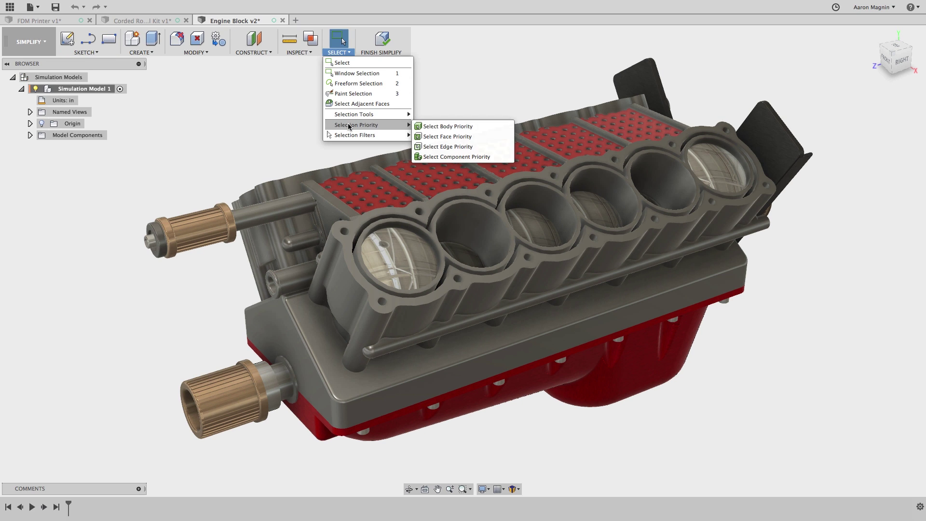
Step: With component priority, keep only the block, end fittings, pulleys and front plate, removing all else
{"action": "left_click", "coordinate": [442, 157]}
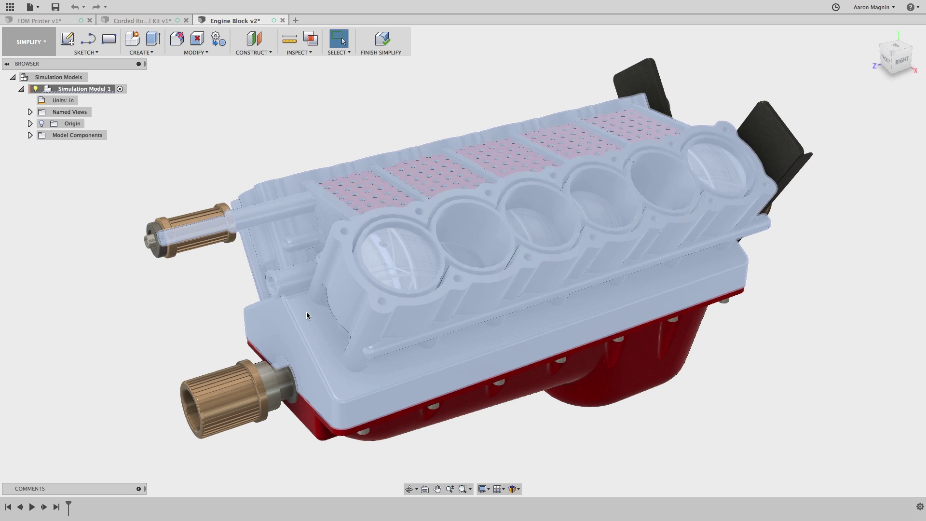
{"action": "left_click", "coordinate": [307, 314]}
{"action": "left_click", "coordinate": [206, 213], "text": "shift"}
{"action": "left_click", "coordinate": [233, 390], "text": "shift"}
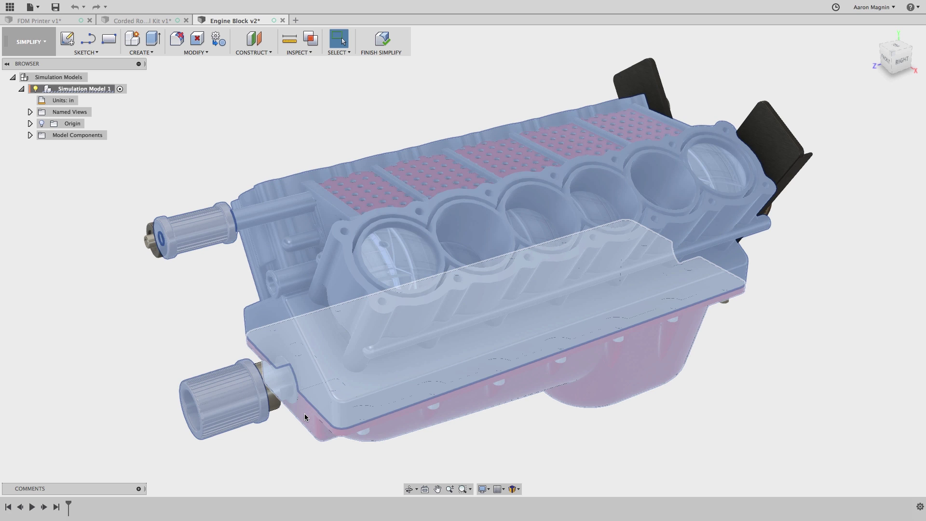
{"action": "middle_click_drag", "start_coordinate": [665, 383], "coordinate": [510, 236], "text": "shift"}
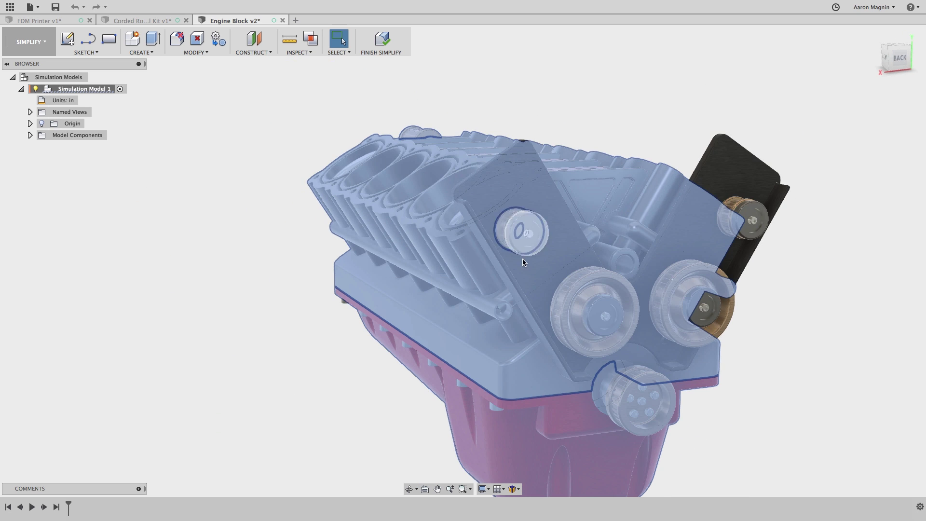
{"action": "left_click", "coordinate": [588, 345]}
{"action": "left_click", "coordinate": [627, 383]}
{"action": "left_click", "coordinate": [690, 309]}
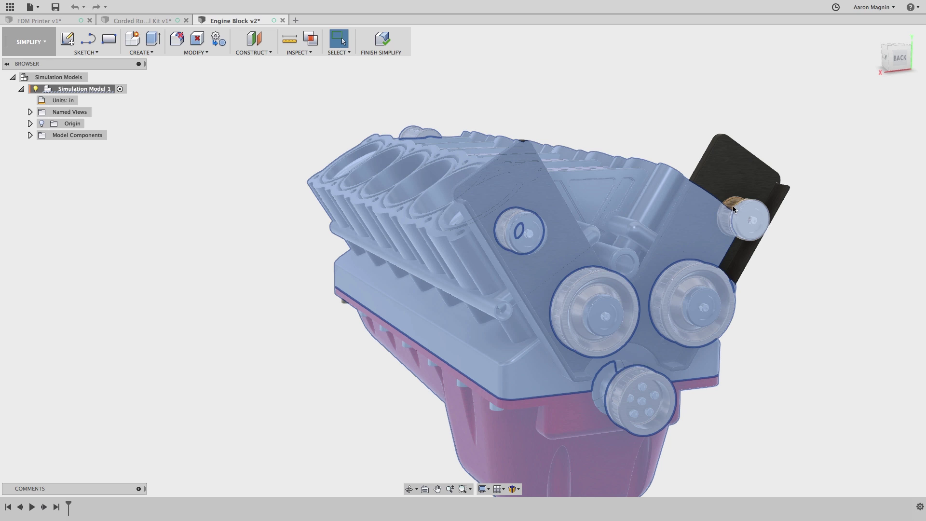
{"action": "left_click", "coordinate": [734, 206]}
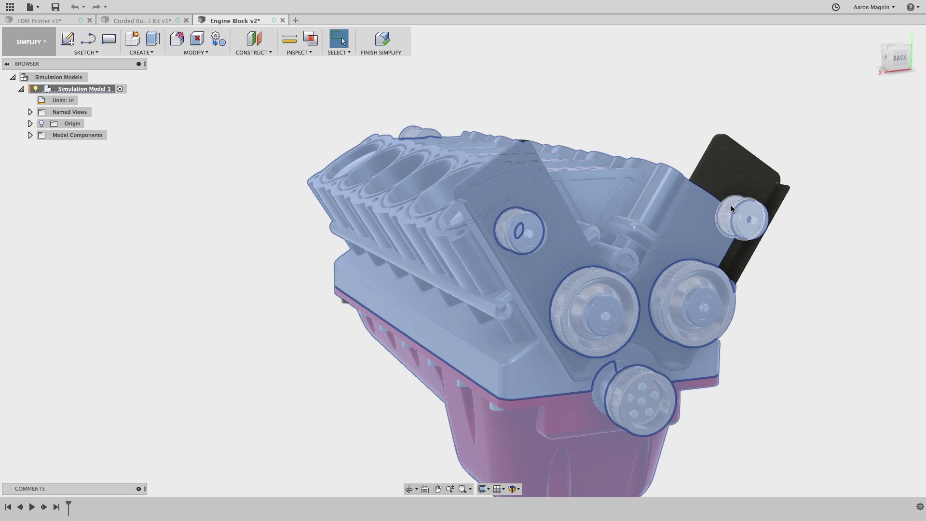
{"action": "left_click", "coordinate": [682, 226]}
{"action": "right_click", "coordinate": [606, 141]}
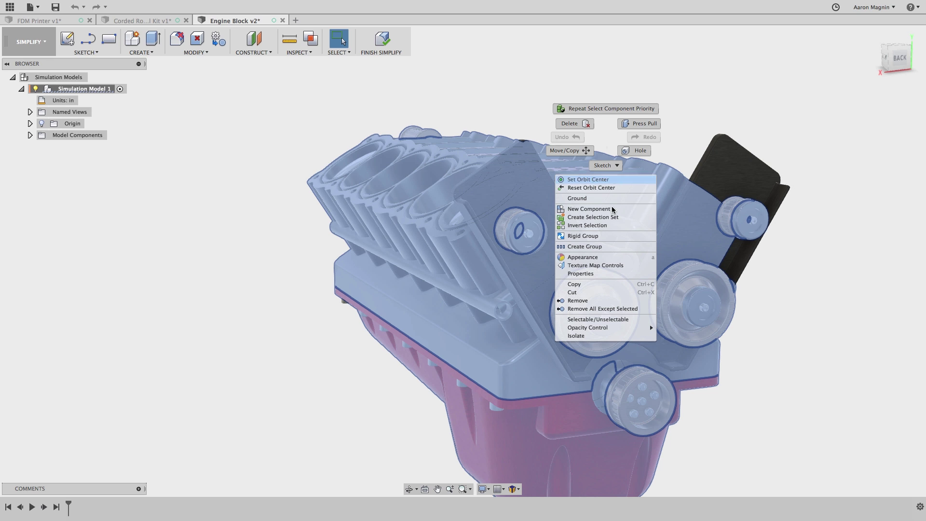
{"action": "left_click", "coordinate": [613, 309]}
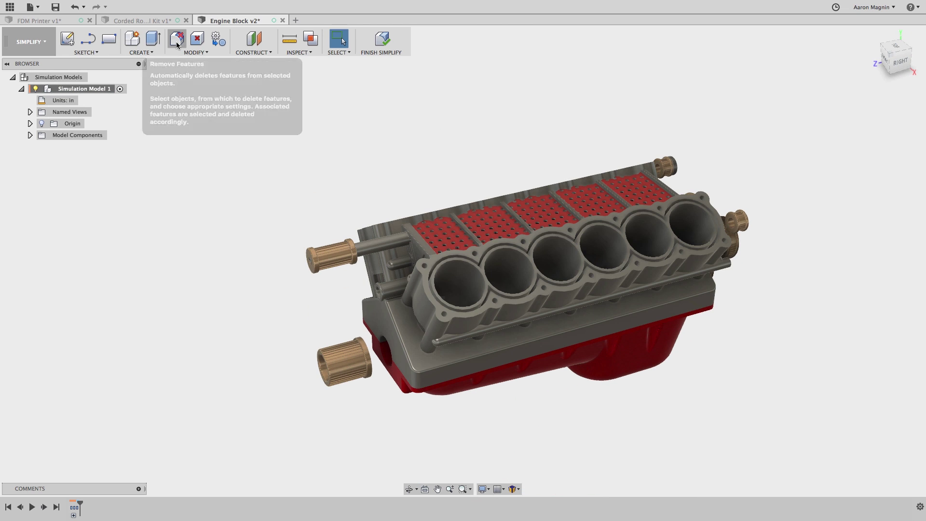
Step: Replace the upper bronze end fitting with a 3.15 in long, 0.979 in radius cylinder primitive
{"action": "left_click", "coordinate": [177, 39]}
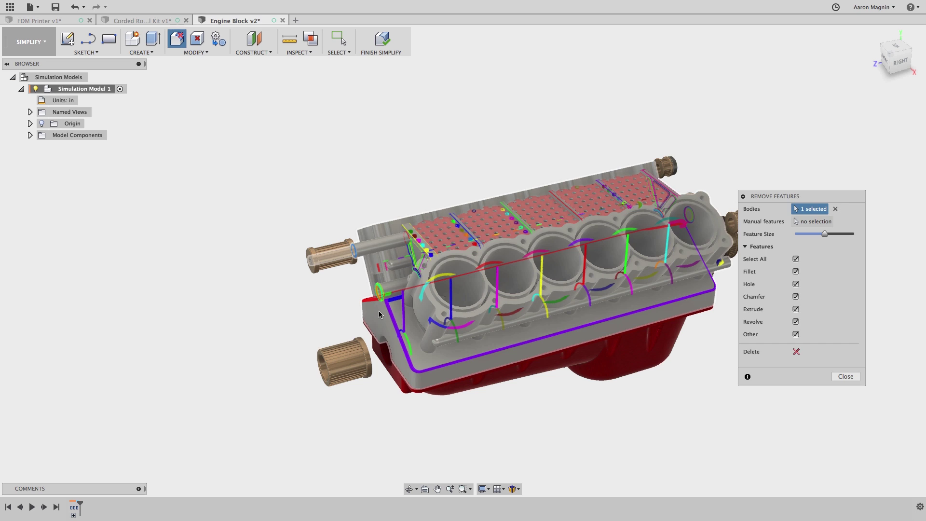
{"action": "left_click", "coordinate": [218, 38]}
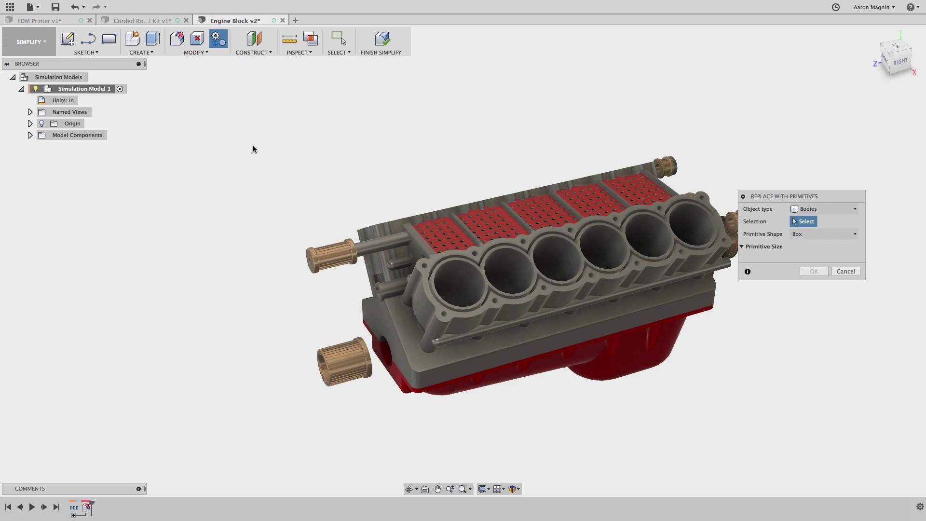
{"action": "left_click", "coordinate": [320, 253]}
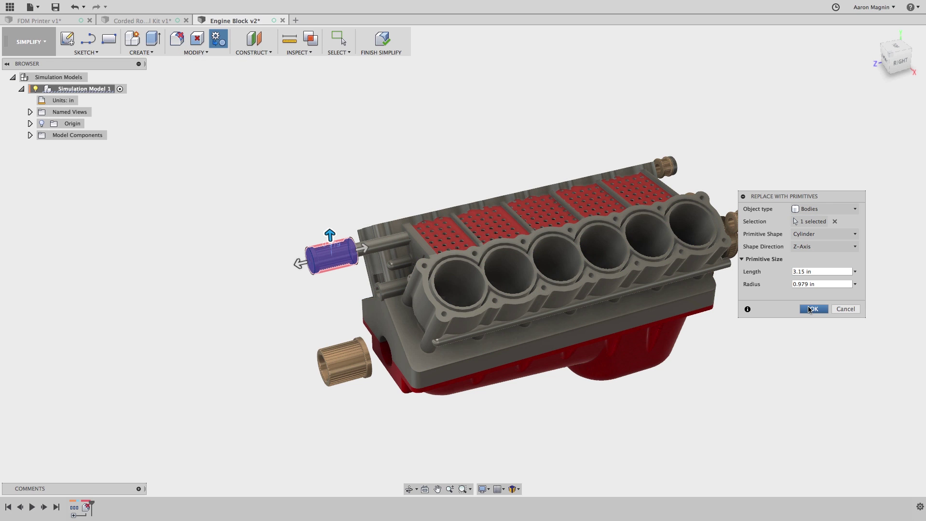
{"action": "left_click", "coordinate": [809, 309]}
{"action": "middle_click_drag", "start_coordinate": [809, 306], "coordinate": [796, 289], "text": "shift"}
Step: Open the Export dialog for Simulation Model 1 from its browser context menu
{"action": "right_click", "coordinate": [84, 90]}
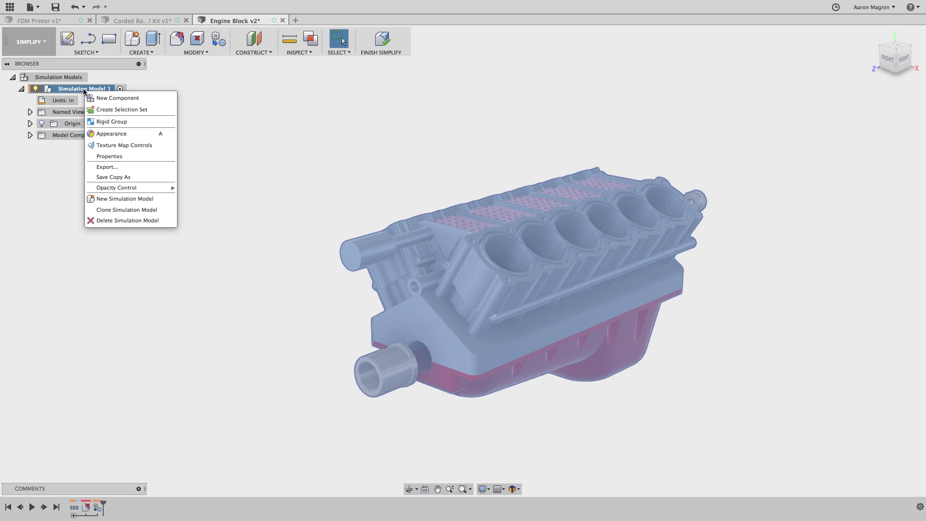
{"action": "left_click", "coordinate": [107, 166]}
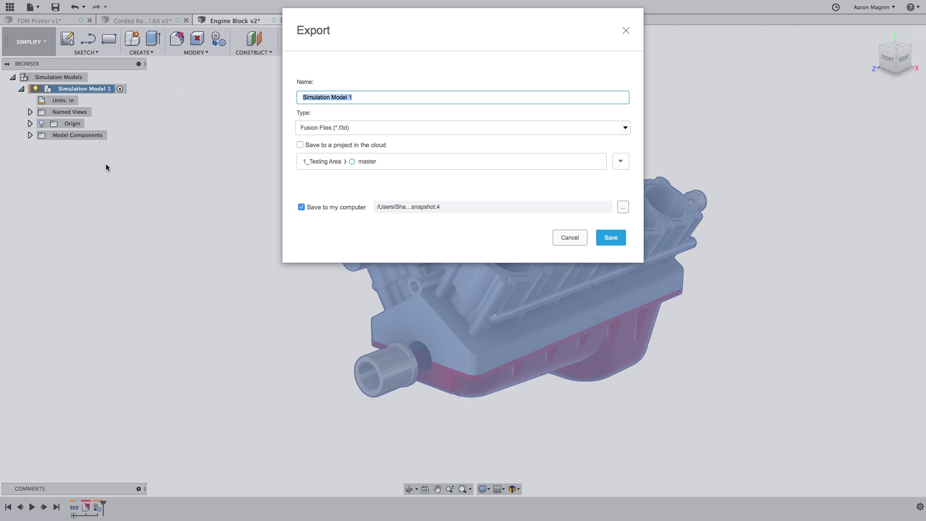